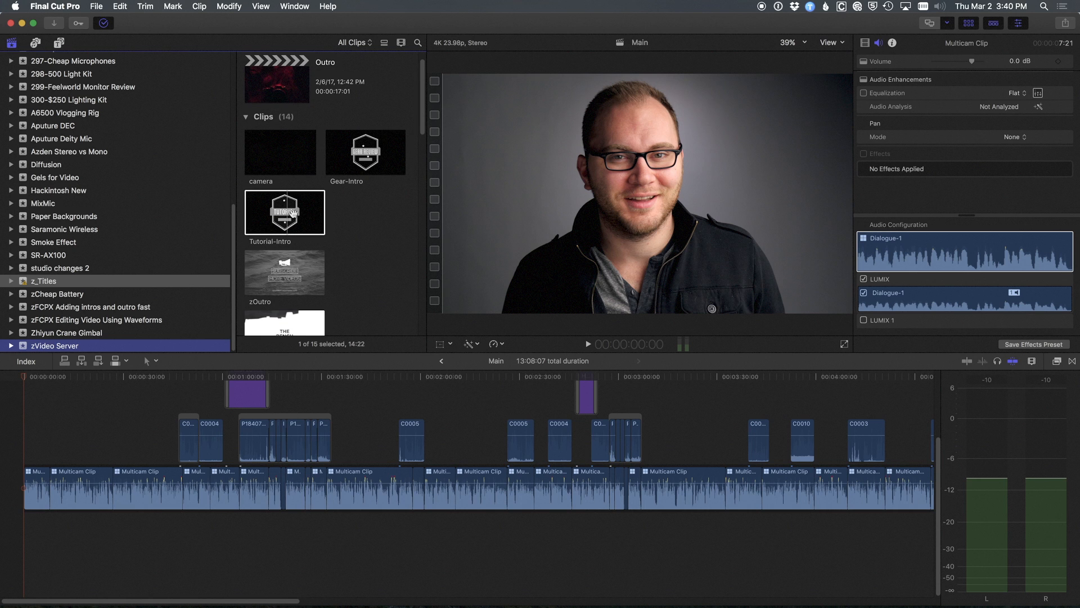
Switch to Safari and browse the Apple Motion template category on VideoHive.
key("super+Tab")
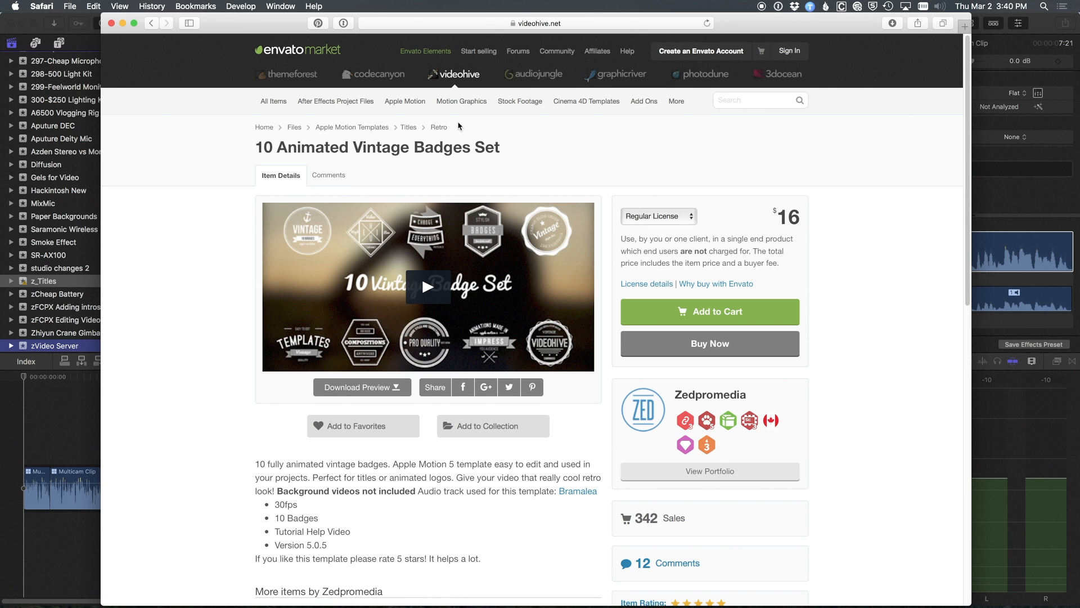
left_click(405, 101)
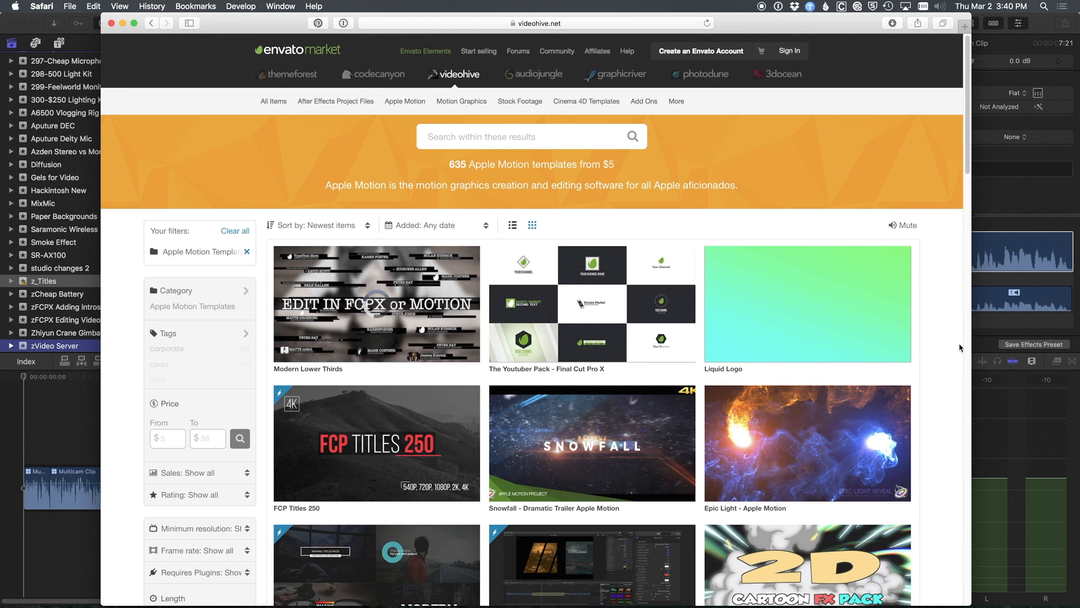
scroll(960, 347, "down", 5)
scroll(959, 348, "down", 5)
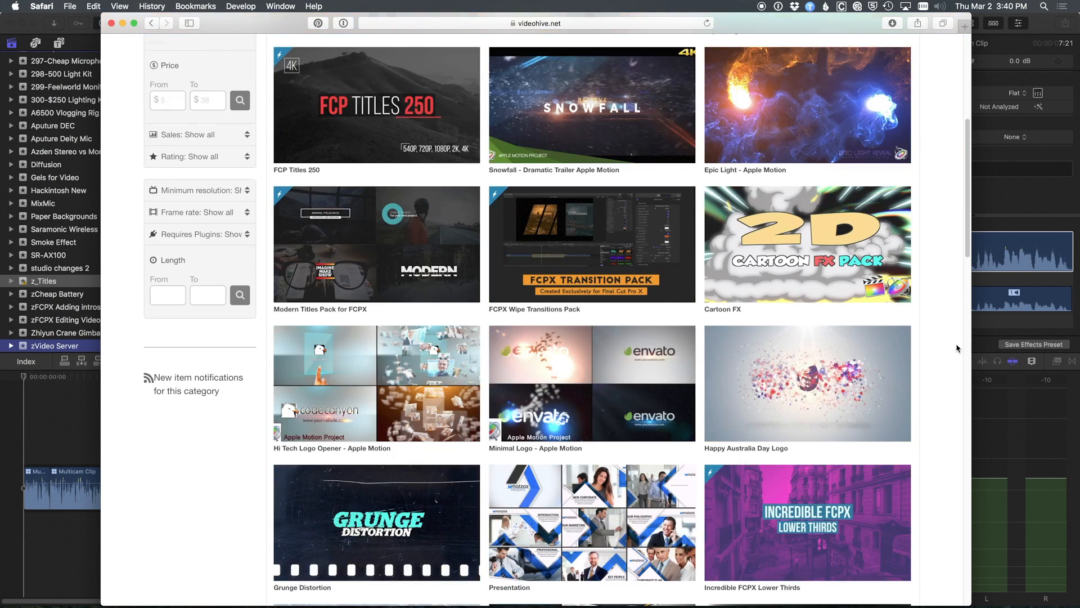
scroll(957, 348, "down", 20)
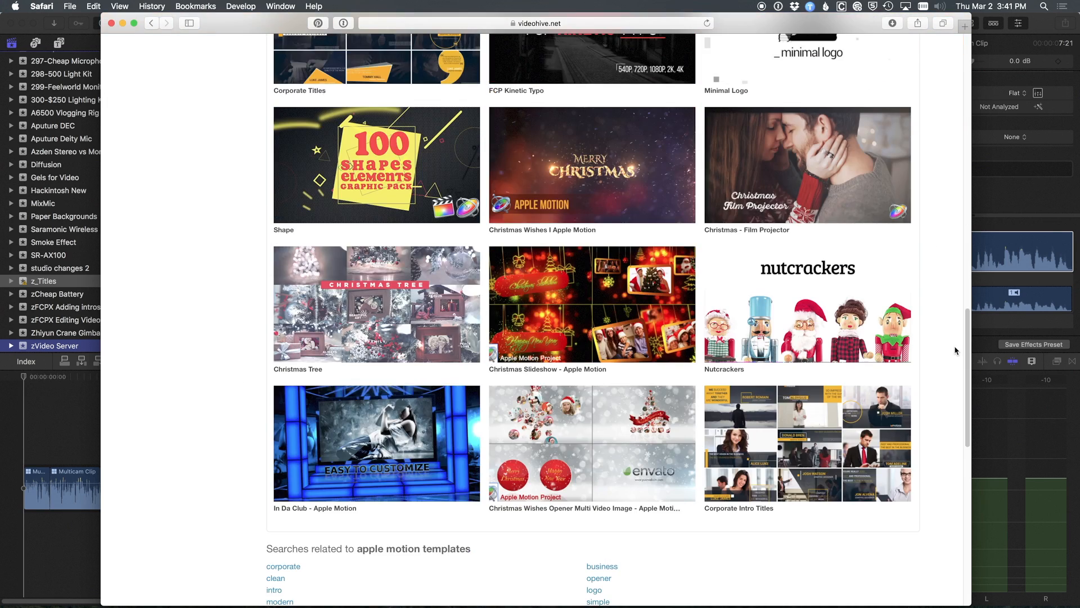
scroll(954, 350, "up", 20)
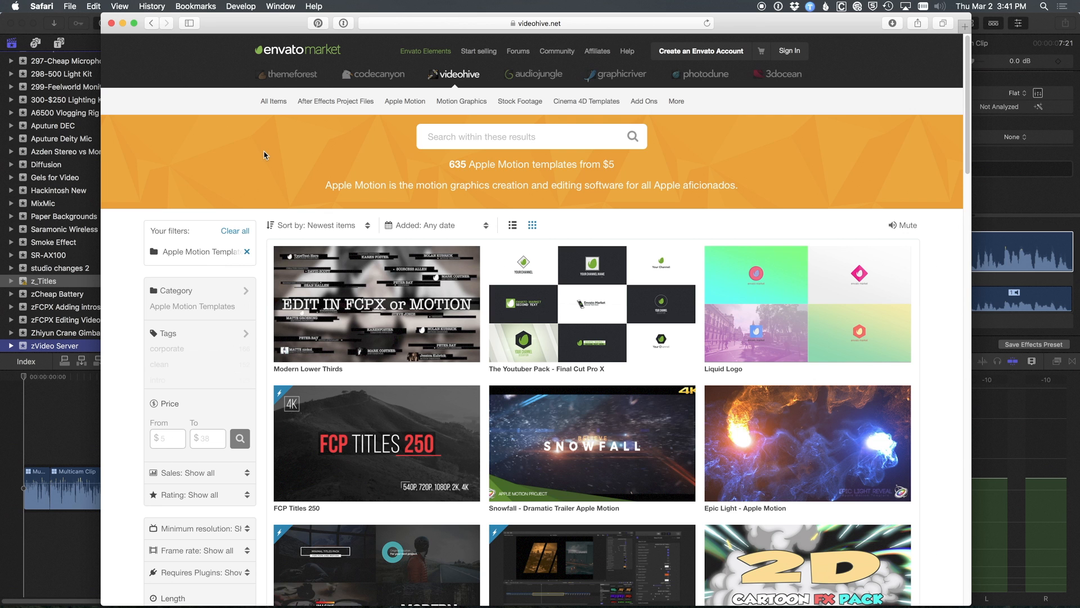
Return to Final Cut Pro and insert the Tutorial-Intro clip between the first and second multicam clips in the timeline.
key("super+Tab")
left_click(75, 407)
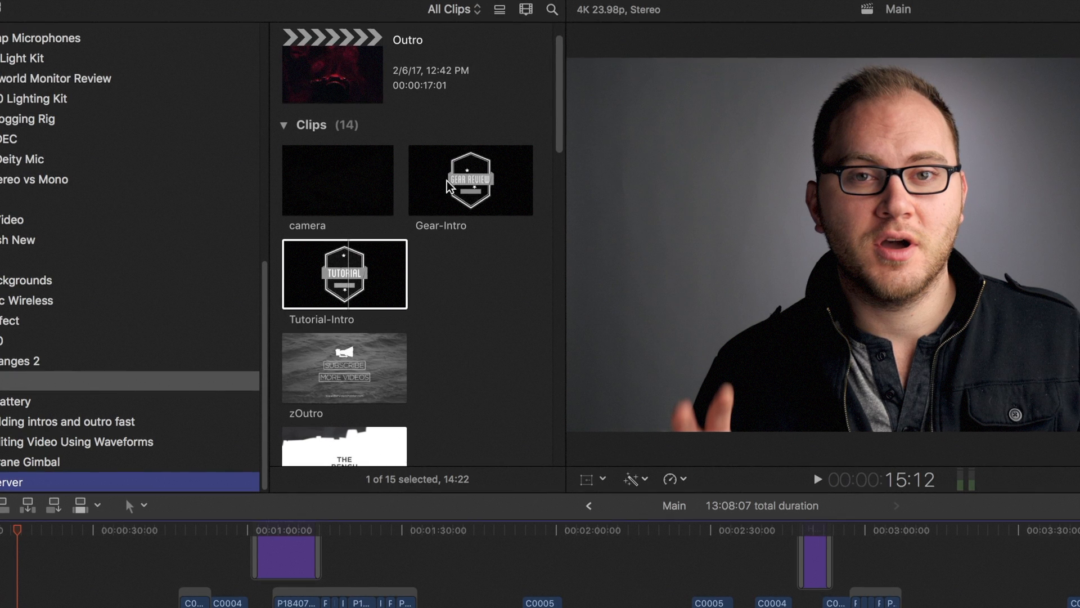
left_click(54, 444)
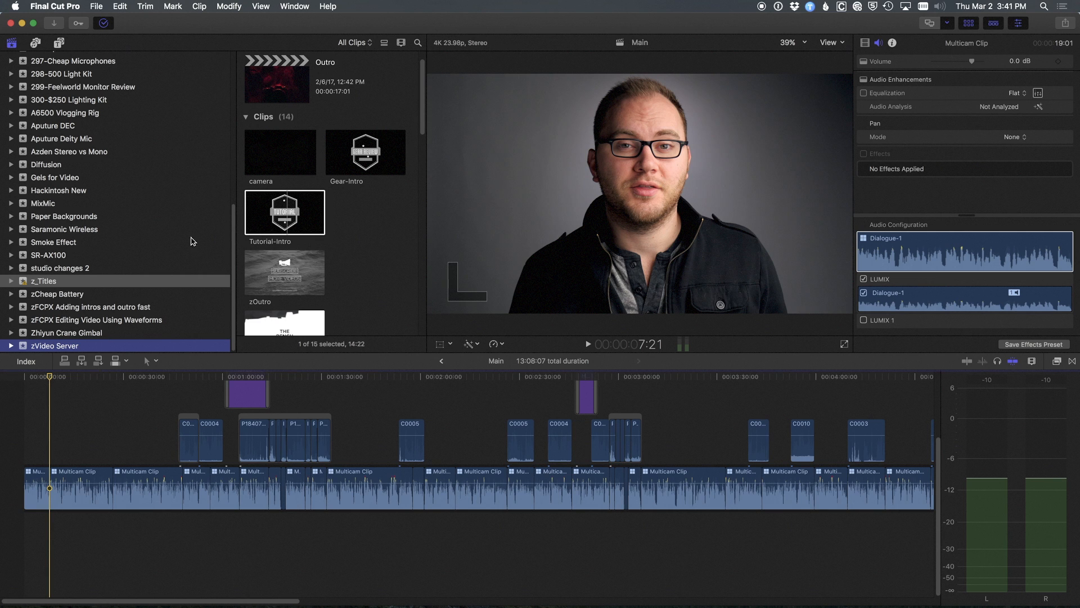
left_click_drag(285, 215, 47, 488)
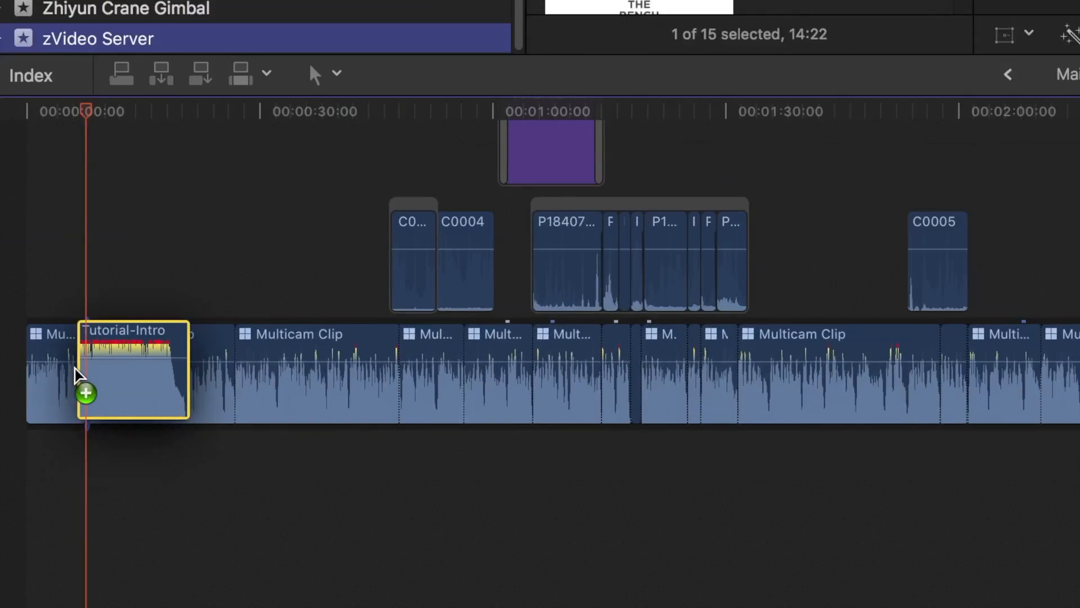
Lower the audio volume of the Tutorial-Intro clip in the timeline to about -7 dB.
left_click_drag(79, 374, 106, 383)
mouse_move(120, 368)
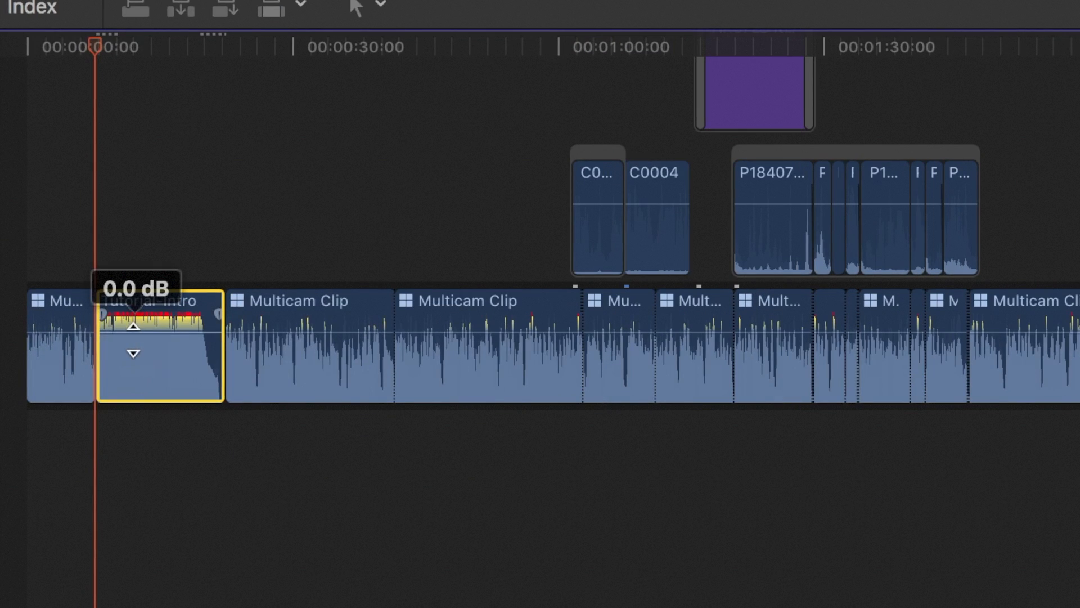
left_click_drag(133, 339, 151, 456)
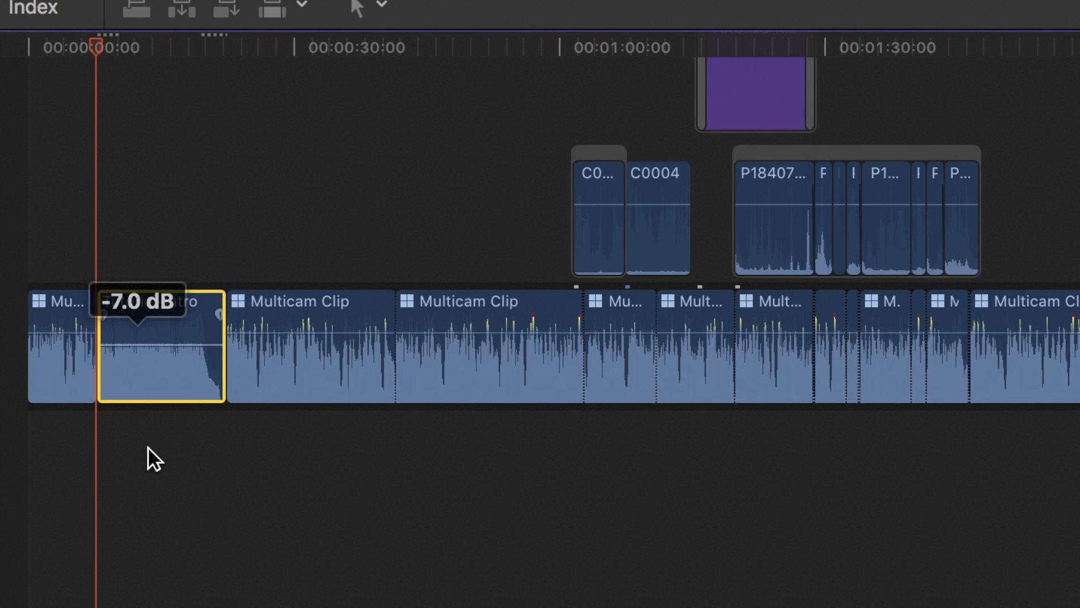
mouse_move(136, 346)
left_click_drag(136, 346, 137, 340)
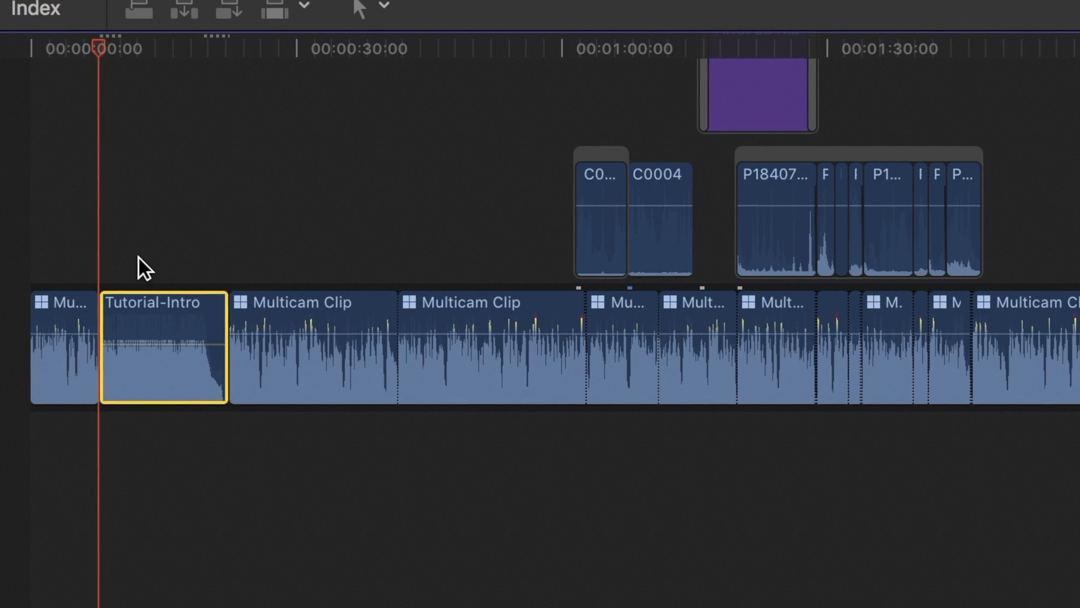
left_click_drag(147, 344, 148, 344)
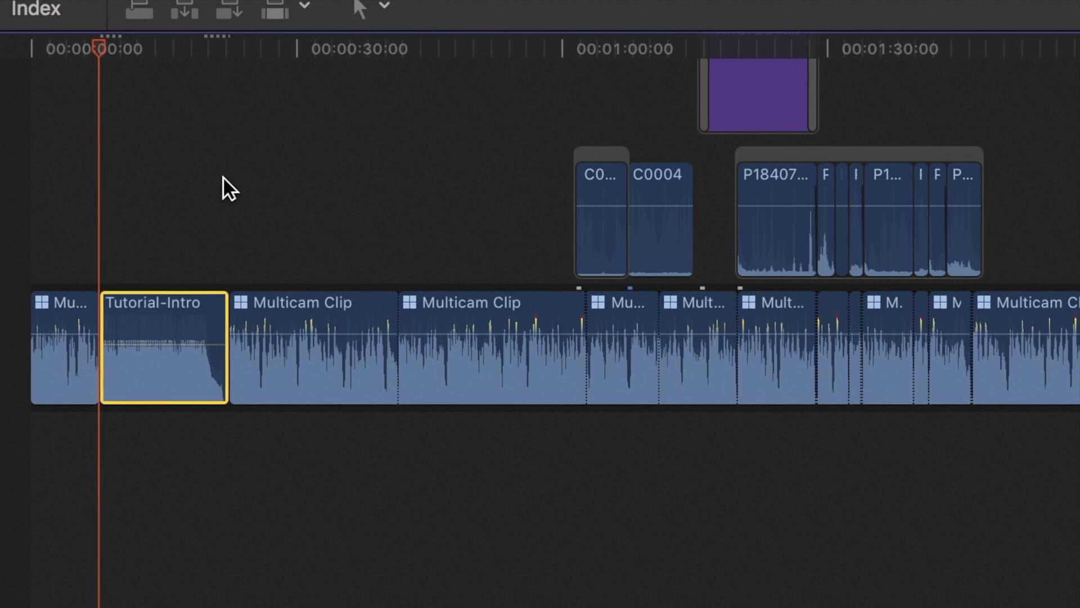
Detach the audio from the Tutorial-Intro clip in the timeline.
mouse_move(162, 343)
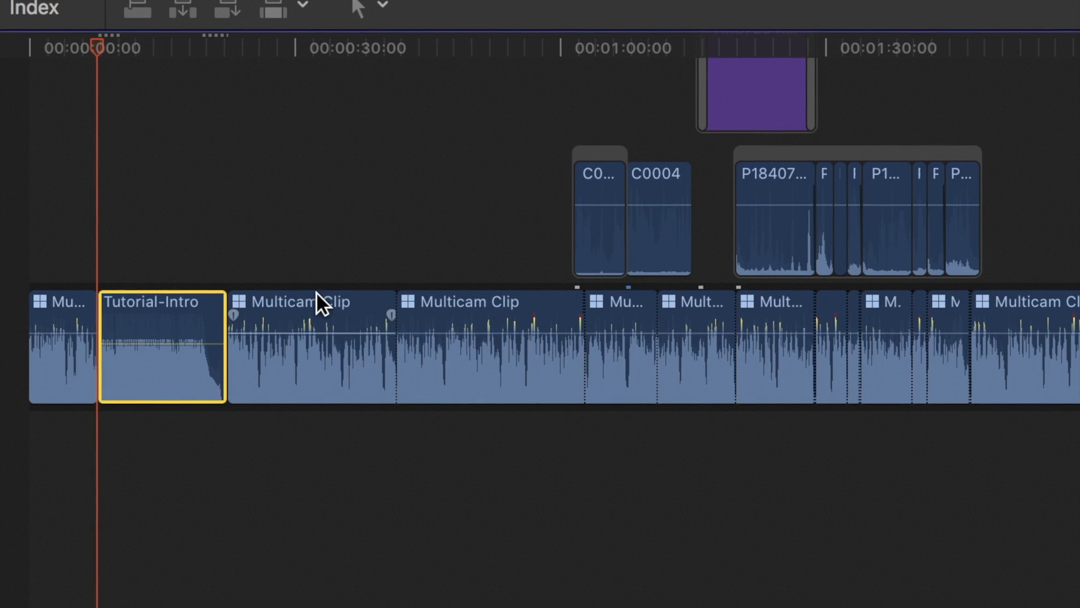
right_click(132, 300)
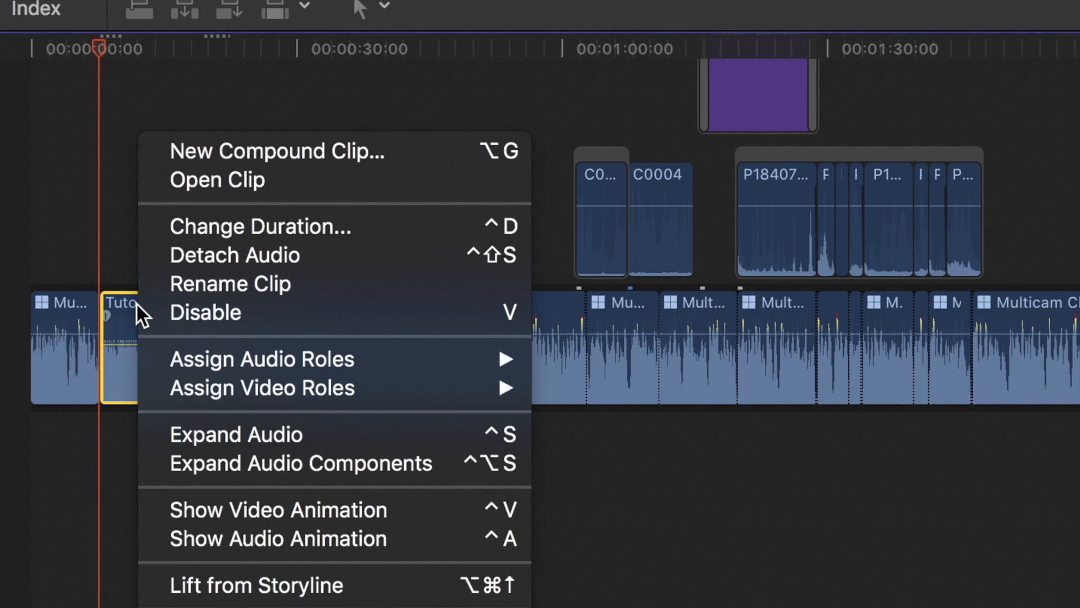
left_click(245, 248)
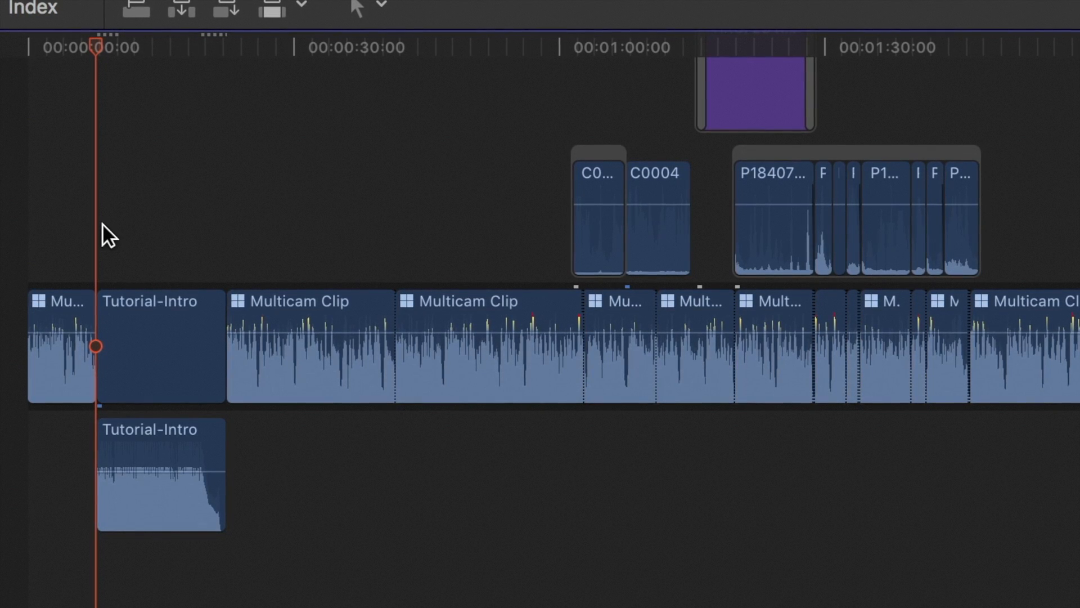
Play the start of the intro and trim the Tutorial-Intro video's start to the playhead so its detached audio leads in.
key("space")
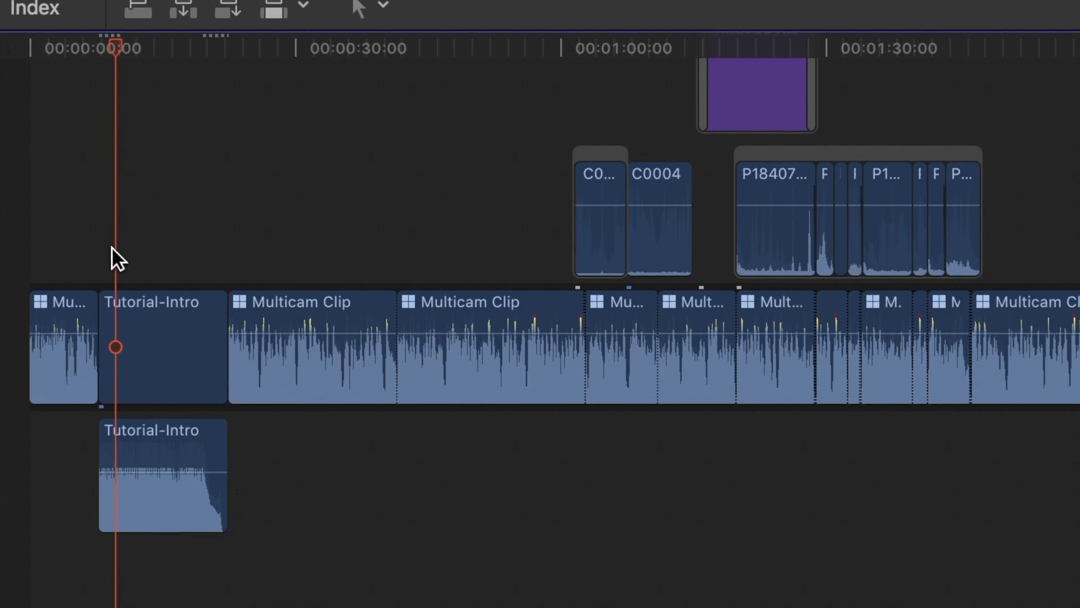
left_click(103, 317)
left_click_drag(103, 317, 116, 311)
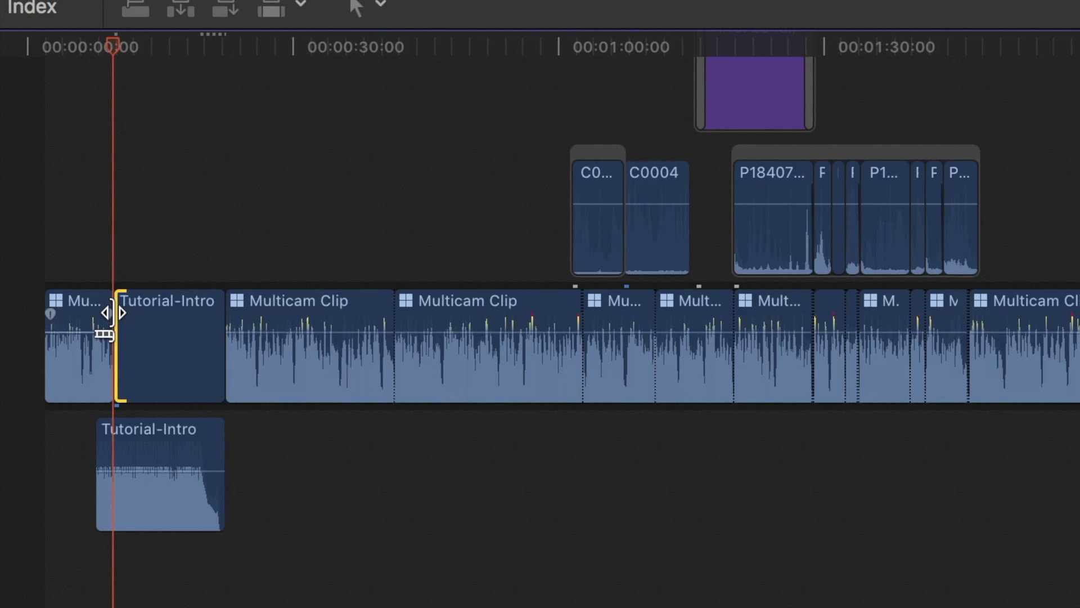
left_click(67, 208)
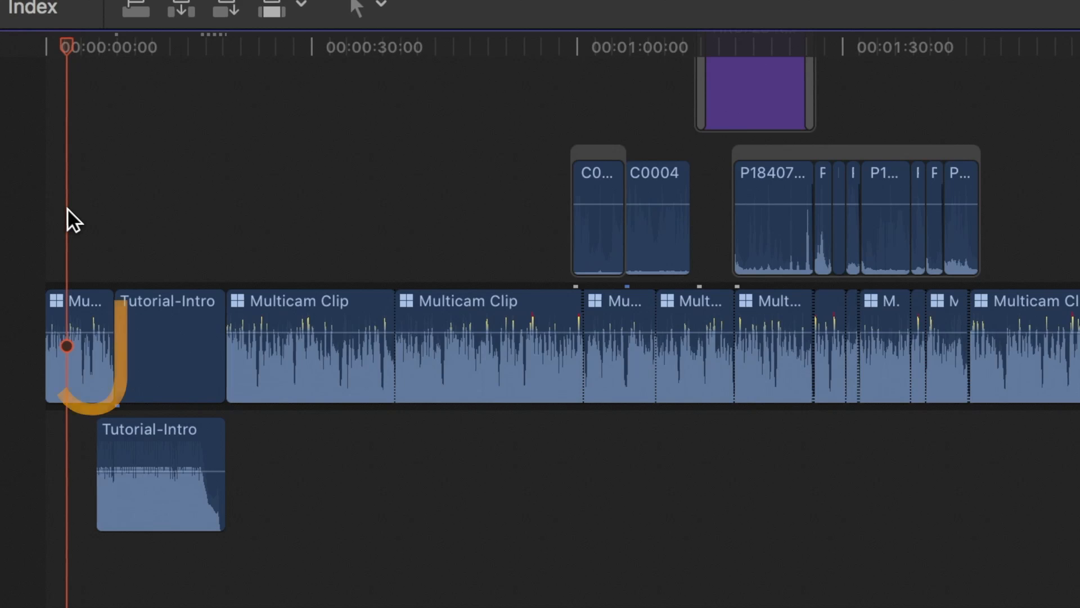
Play to where the intro music begins fading and trim the Tutorial-Intro video's end there so its audio overlaps the next clip.
left_click(171, 249)
key("space")
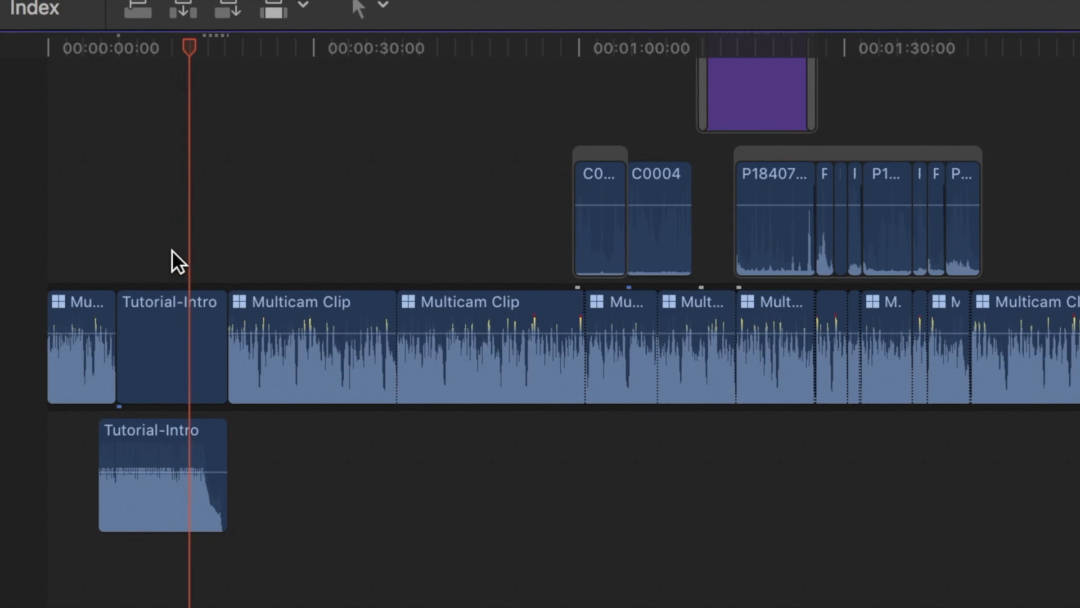
key("space")
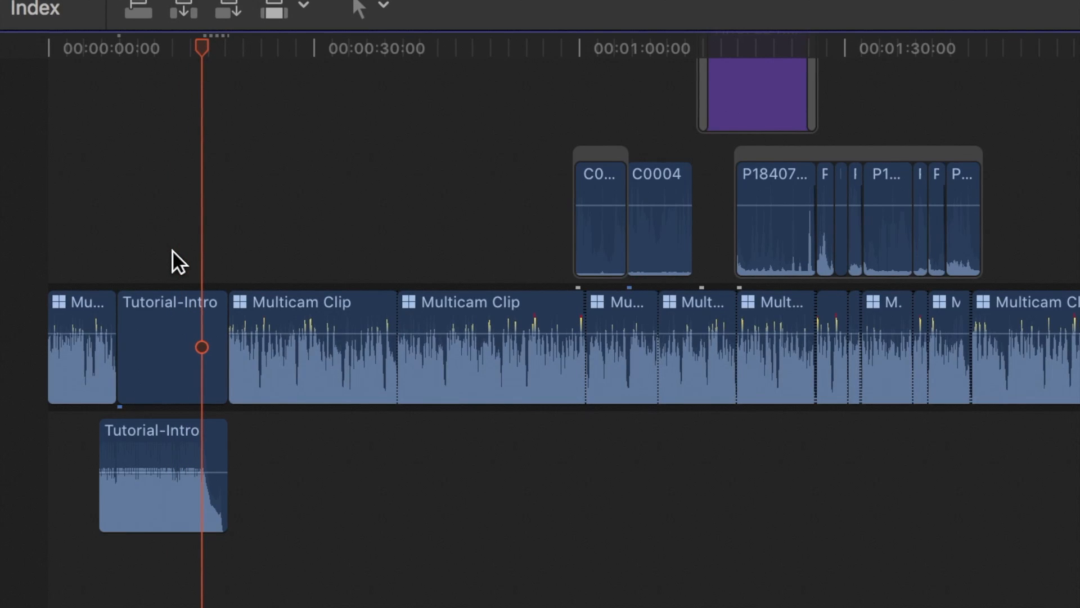
left_click(216, 310)
left_click_drag(201, 313, 191, 313)
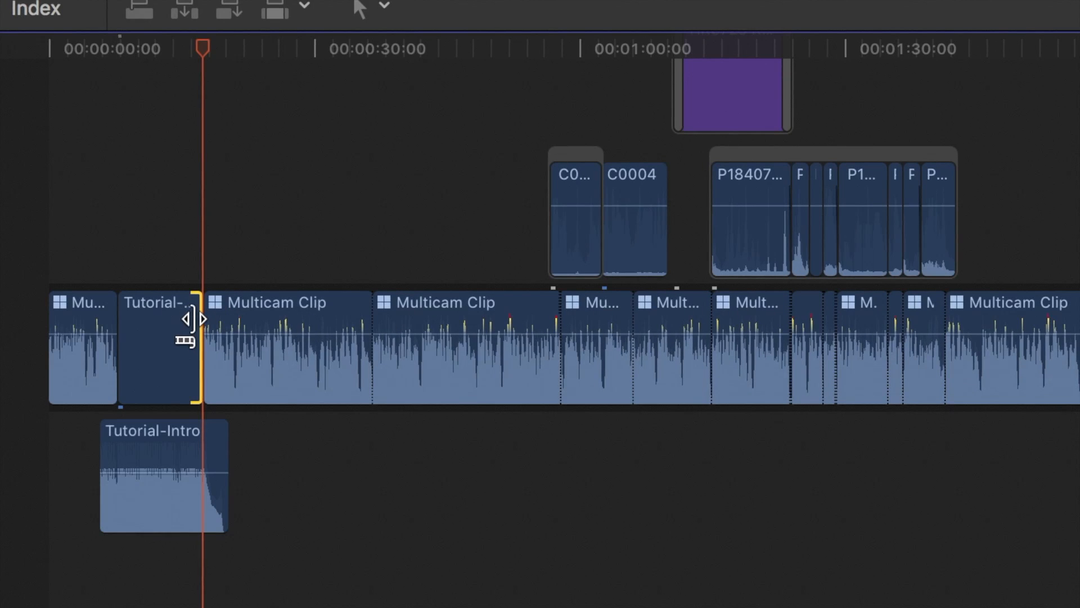
left_click(349, 501)
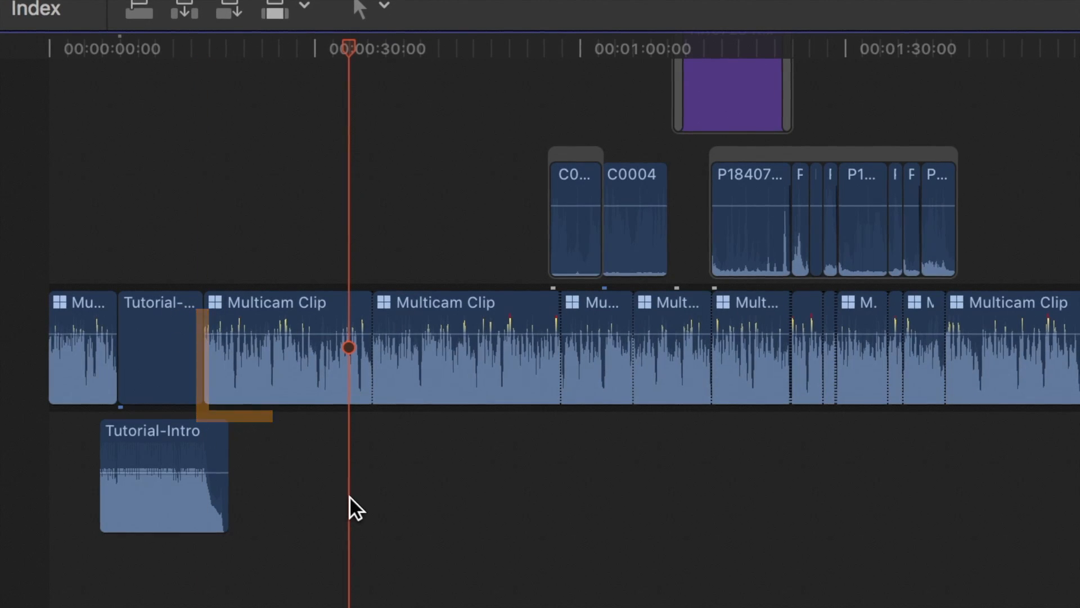
Add a short fade-in to the detached Tutorial-Intro audio and set its fade shape to S-curve.
mouse_move(104, 444)
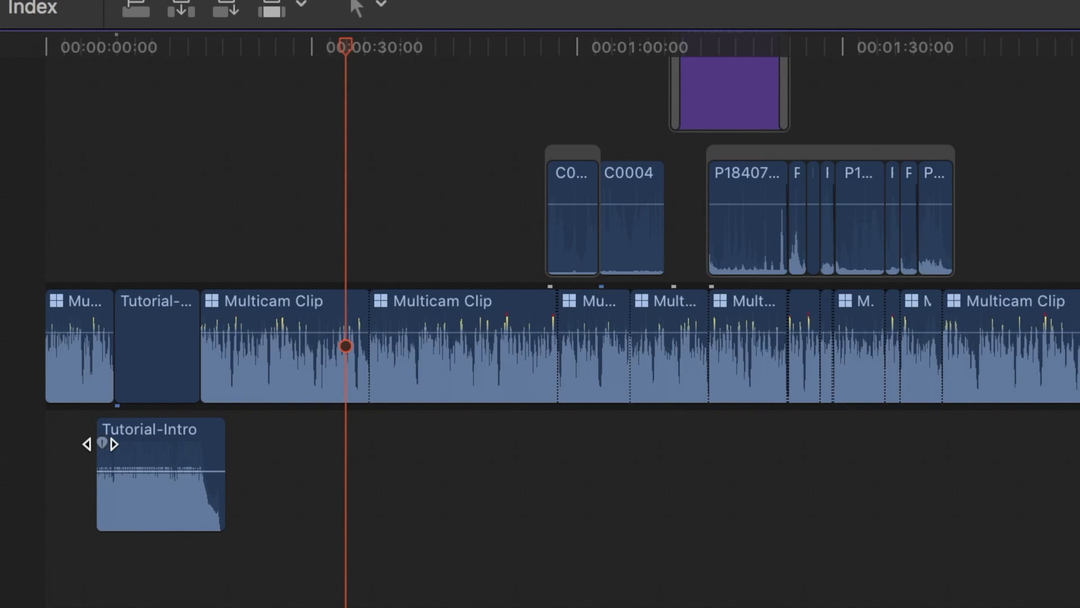
left_click_drag(100, 444, 107, 349)
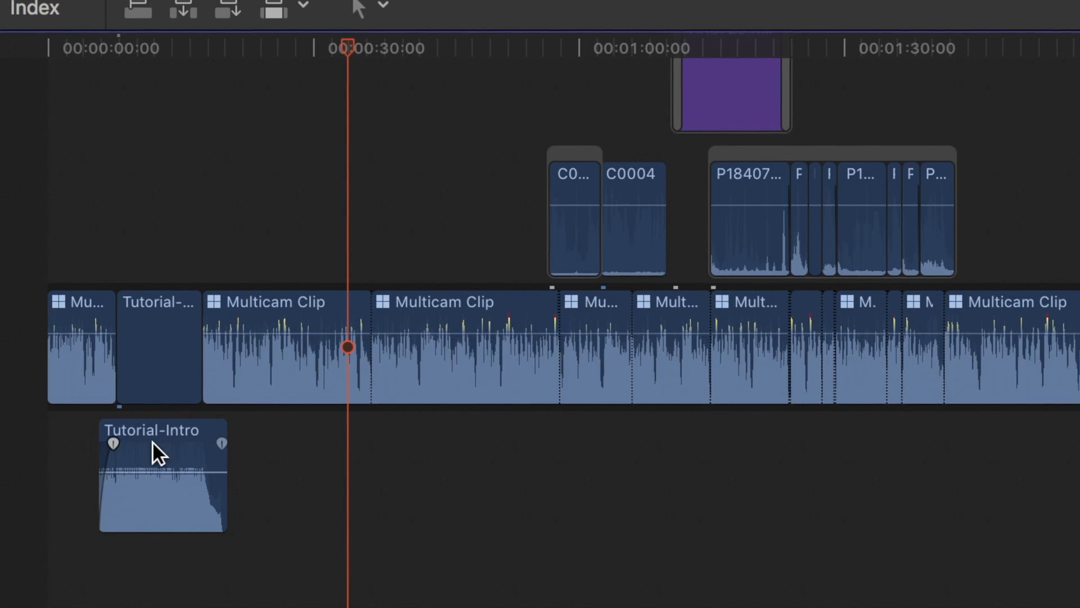
right_click(113, 443)
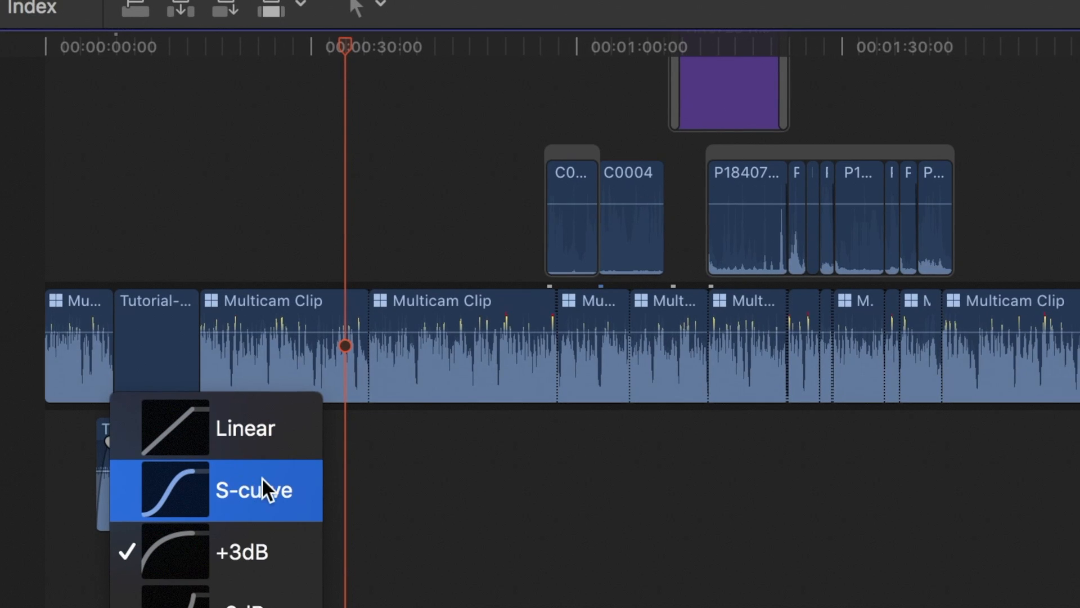
left_click(275, 486)
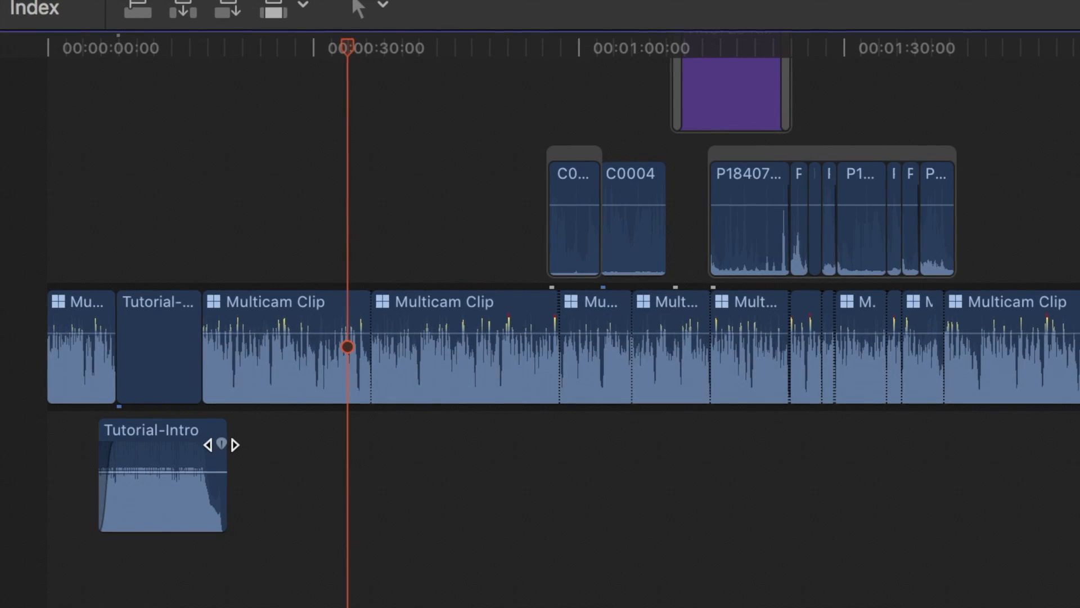
Add a fade-out at the end of the detached Tutorial-Intro audio and set its fade shape to S-curve.
left_click_drag(221, 444, 198, 355)
right_click(195, 444)
left_click(264, 488)
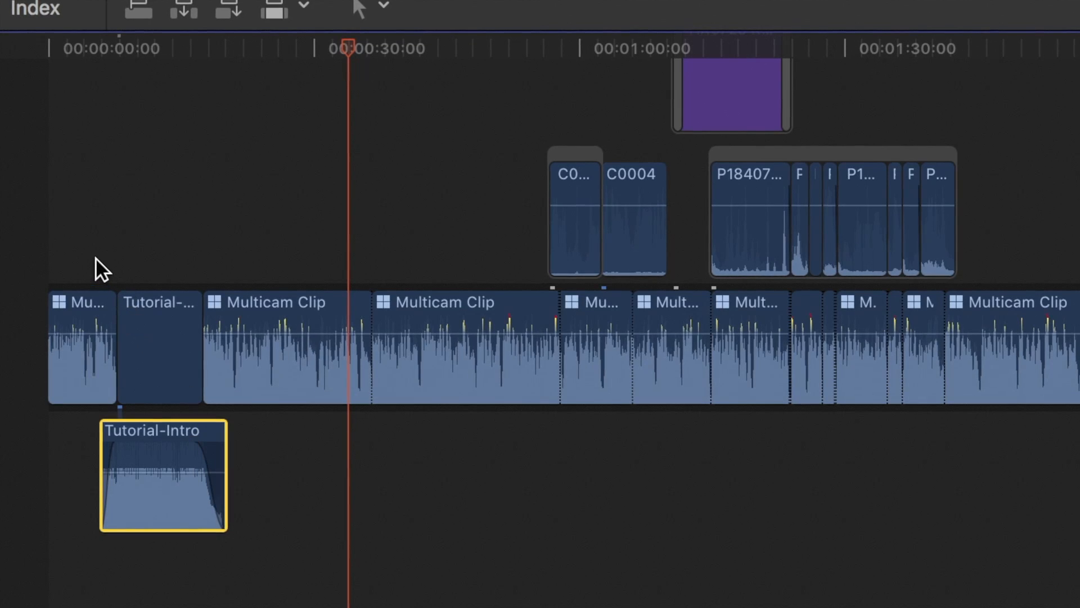